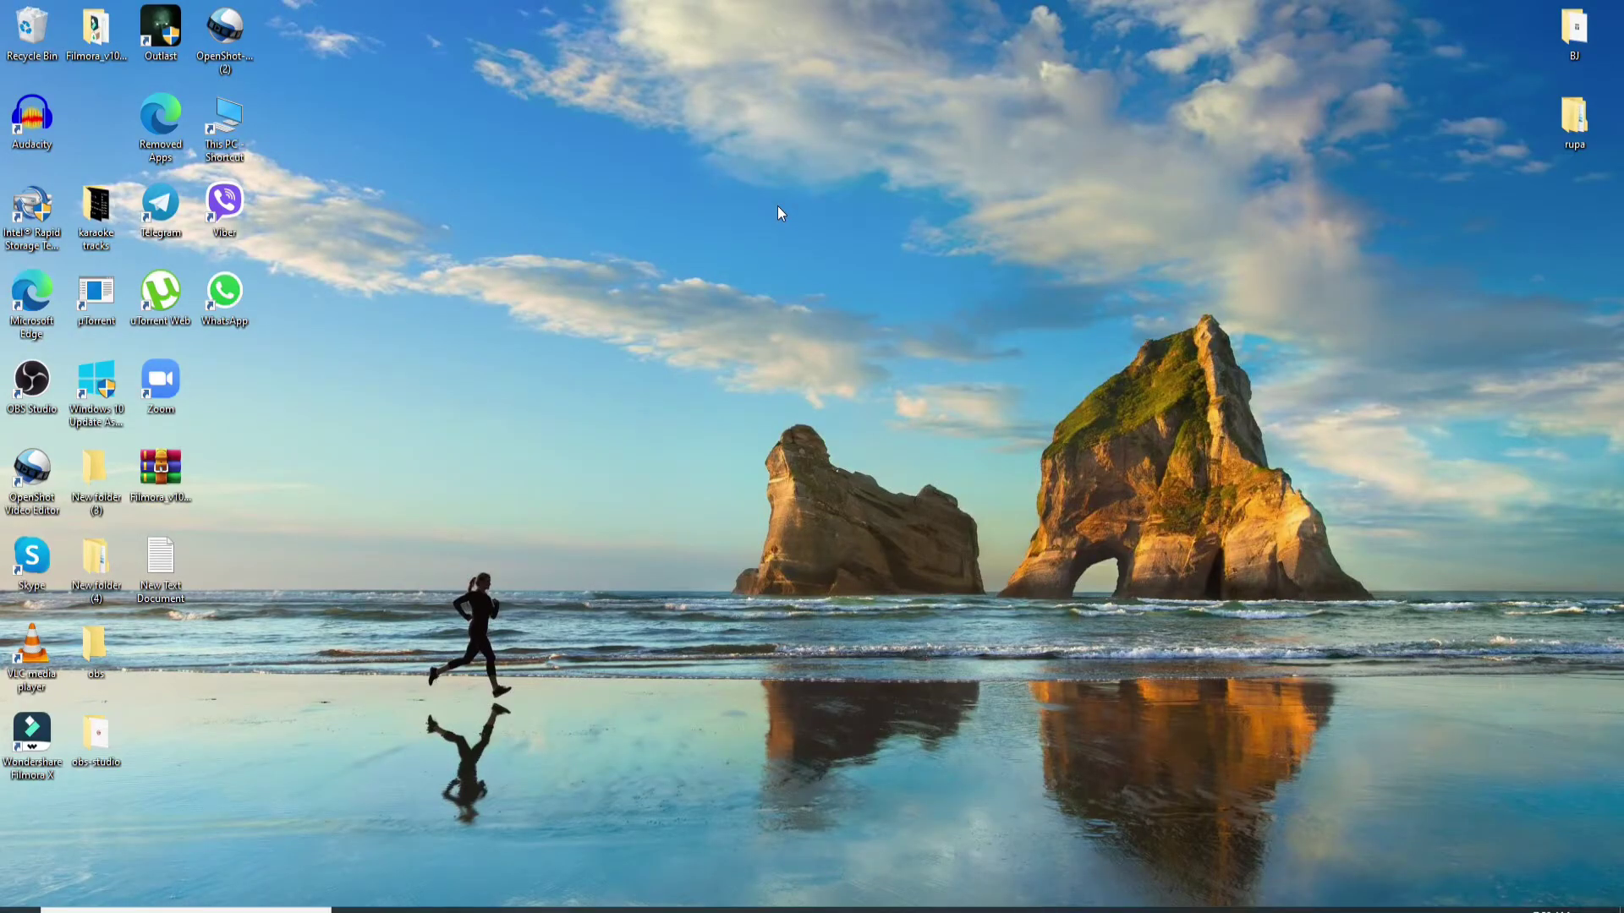
# Refresh the desktop, then load mail.aol.com in Edge
pyautogui.rightClick(582, 276)
pyautogui.click(646, 333)
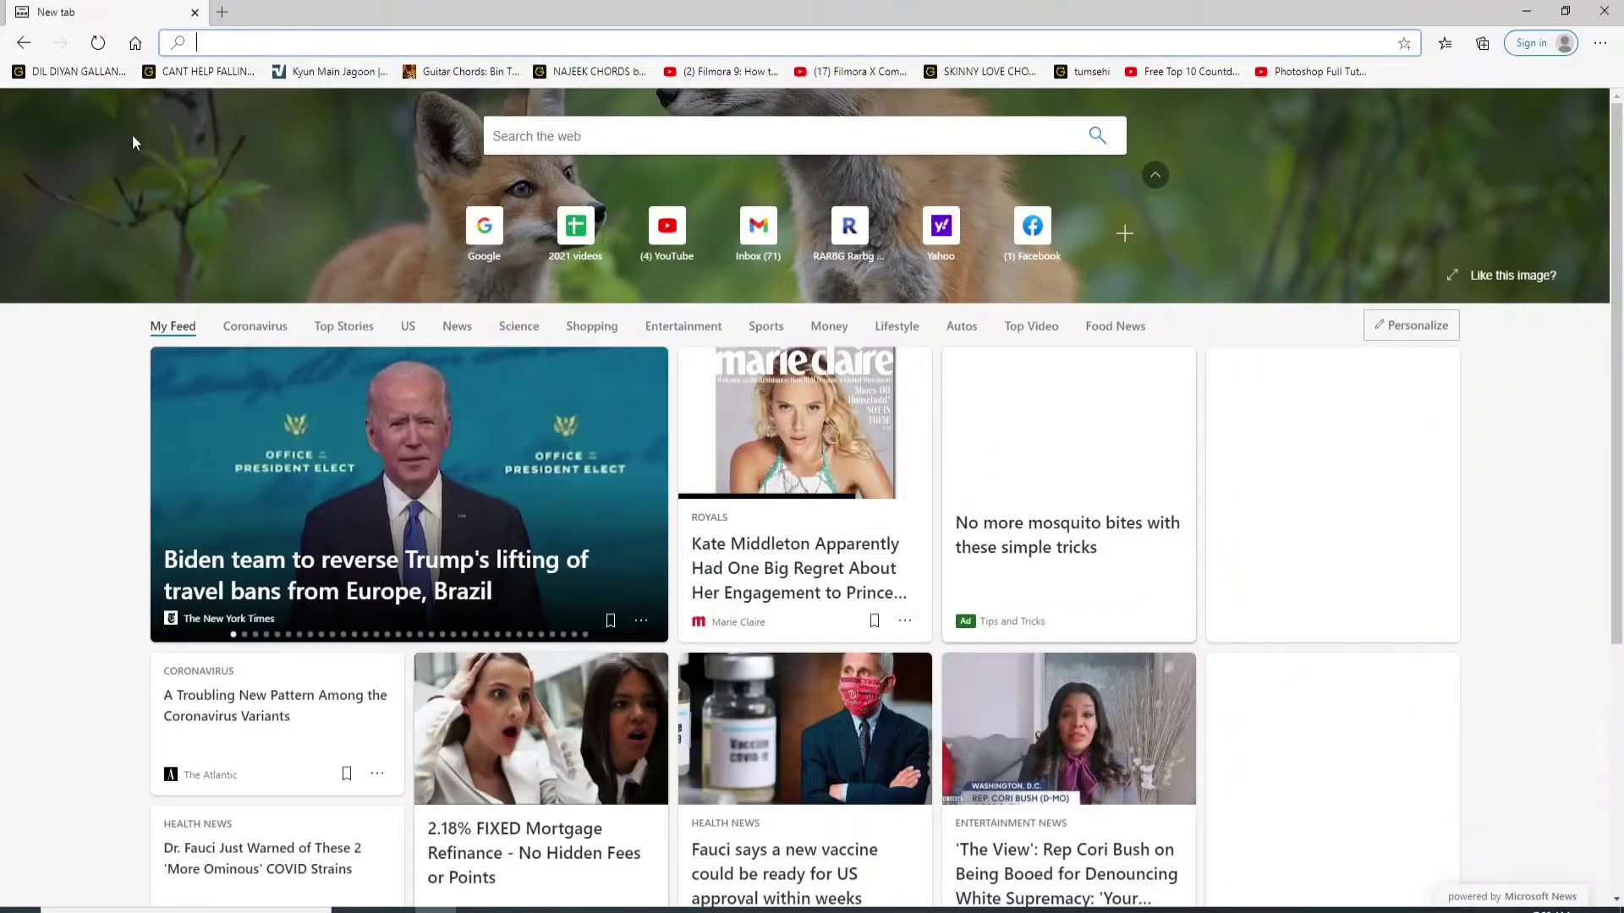
pyautogui.write('mail.aol.com')
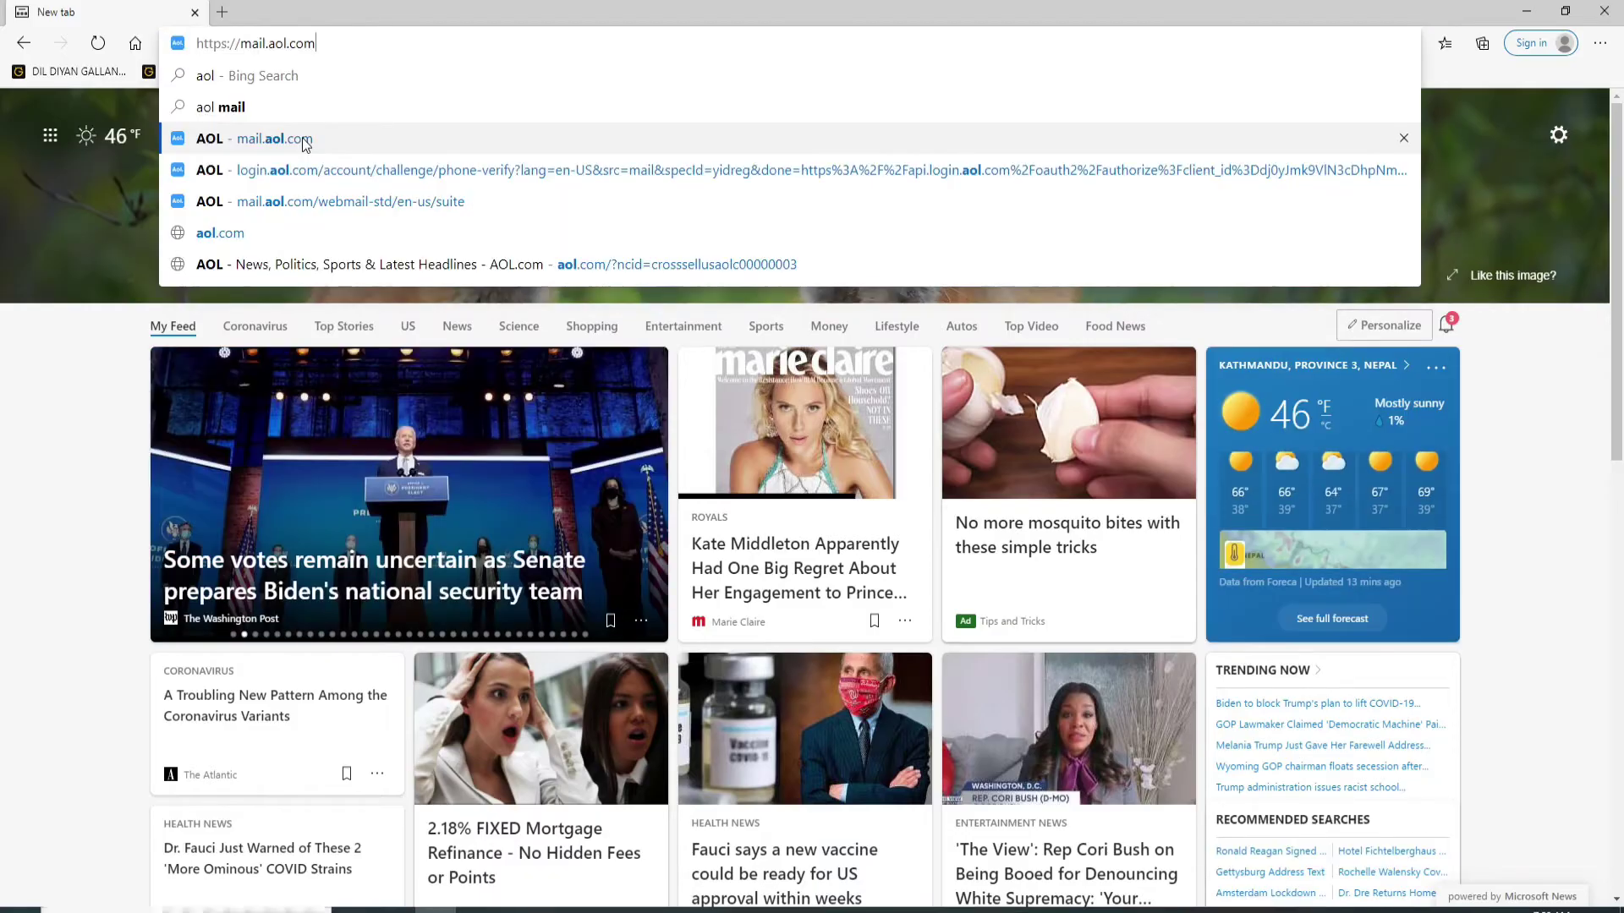
pyautogui.press('Return')
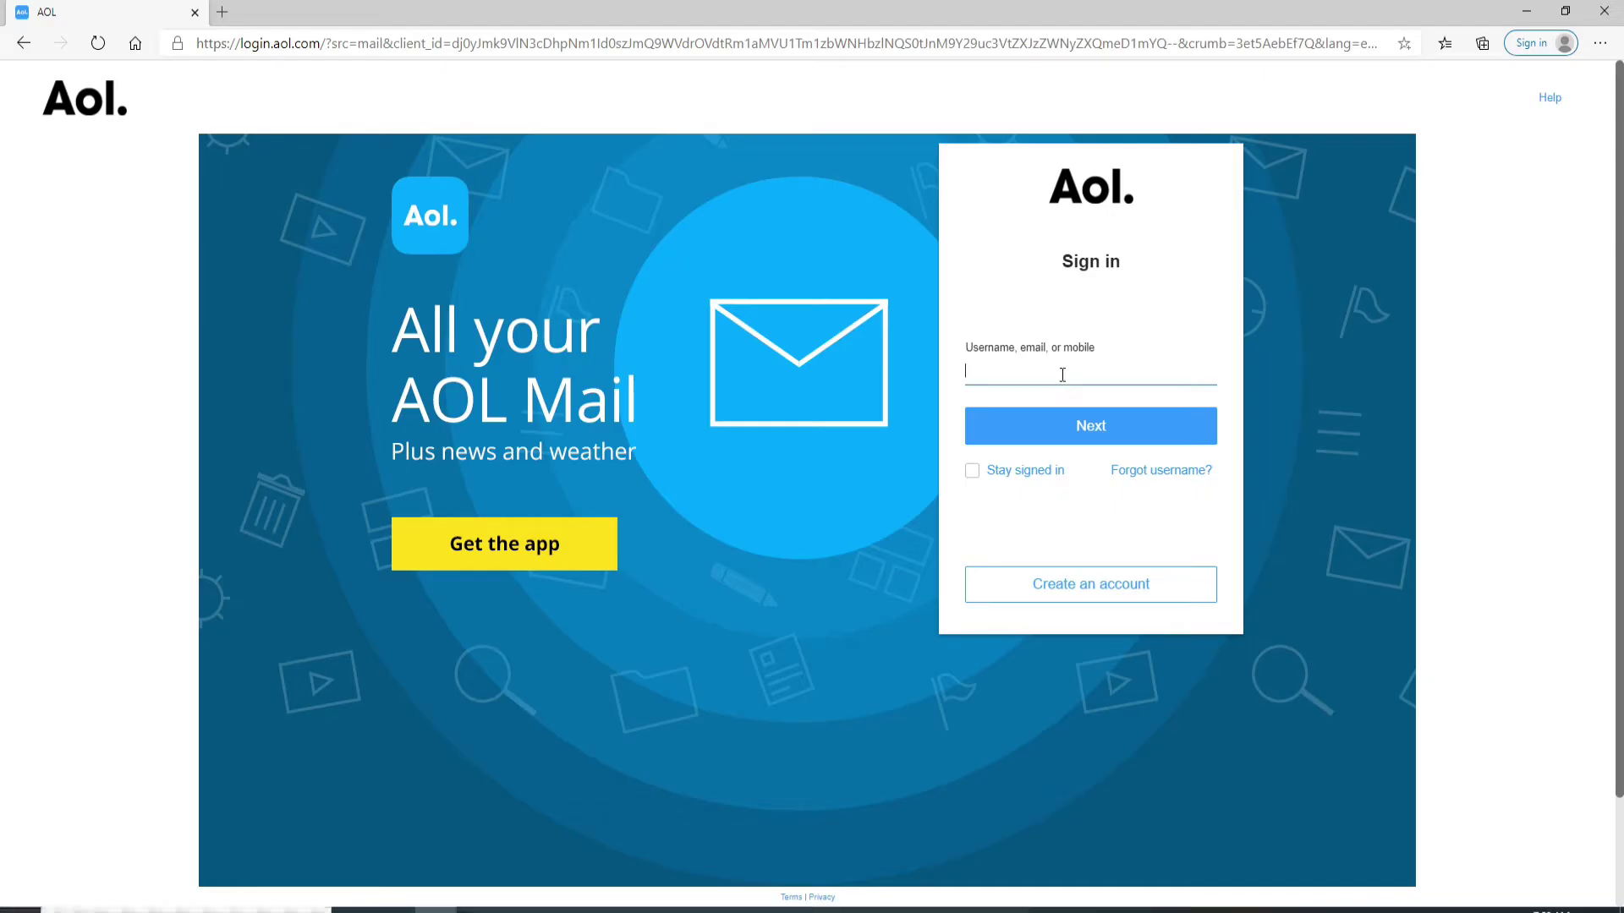
# Submit the account's email address as the username to reach the password step
pyautogui.click(1099, 425)
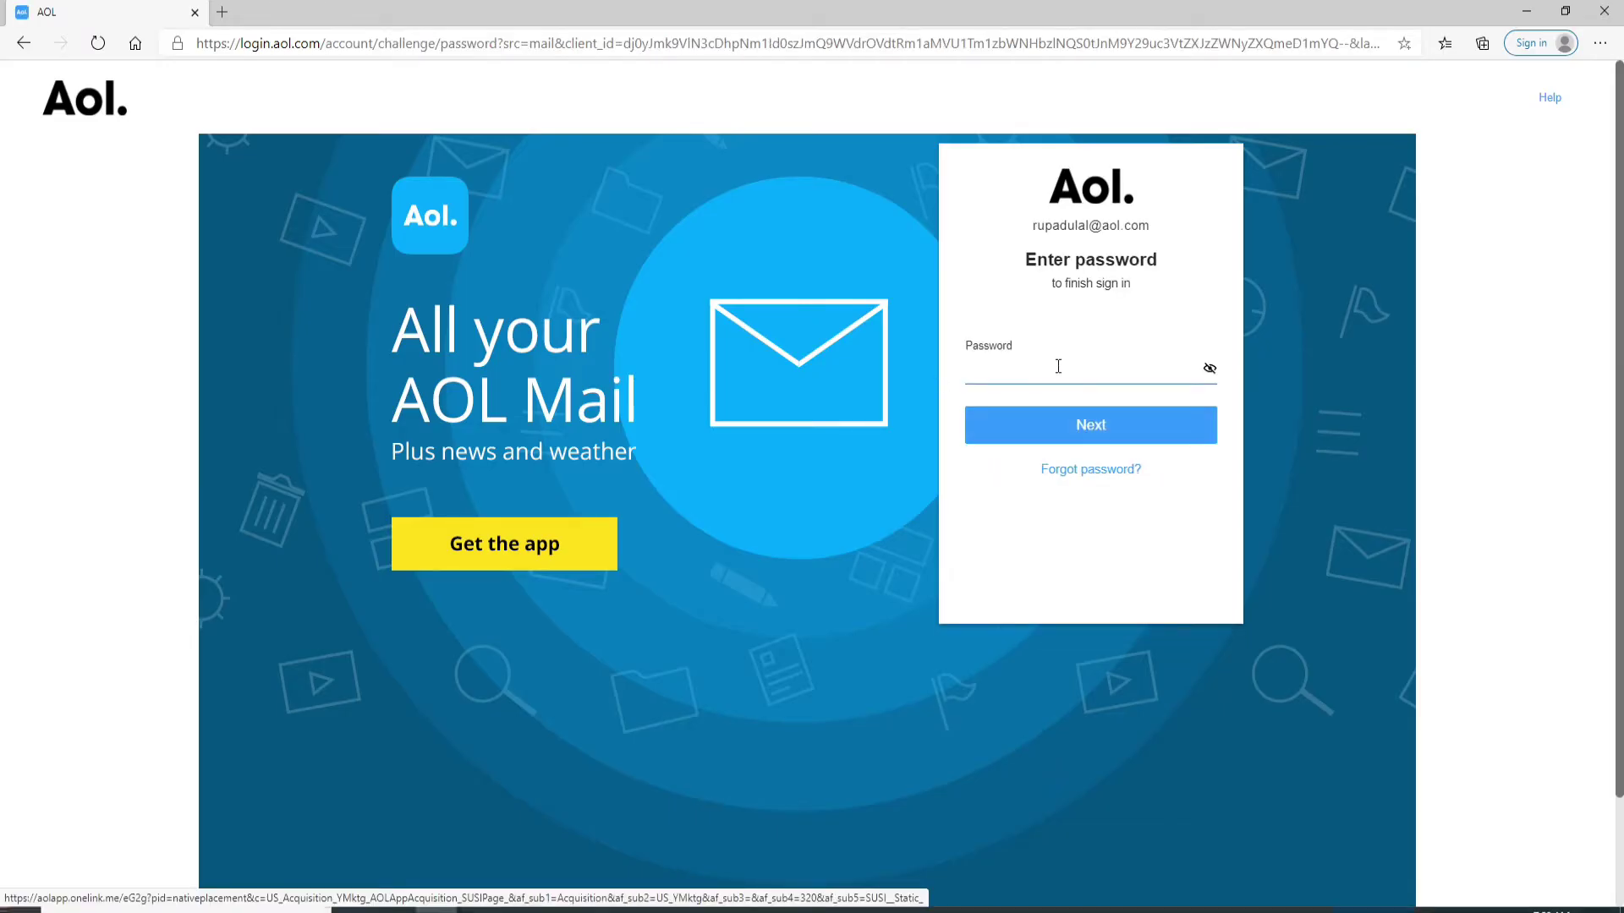
# Choose Forgot password, have a code texted to the phone, and verify the six-digit code
pyautogui.click(1074, 473)
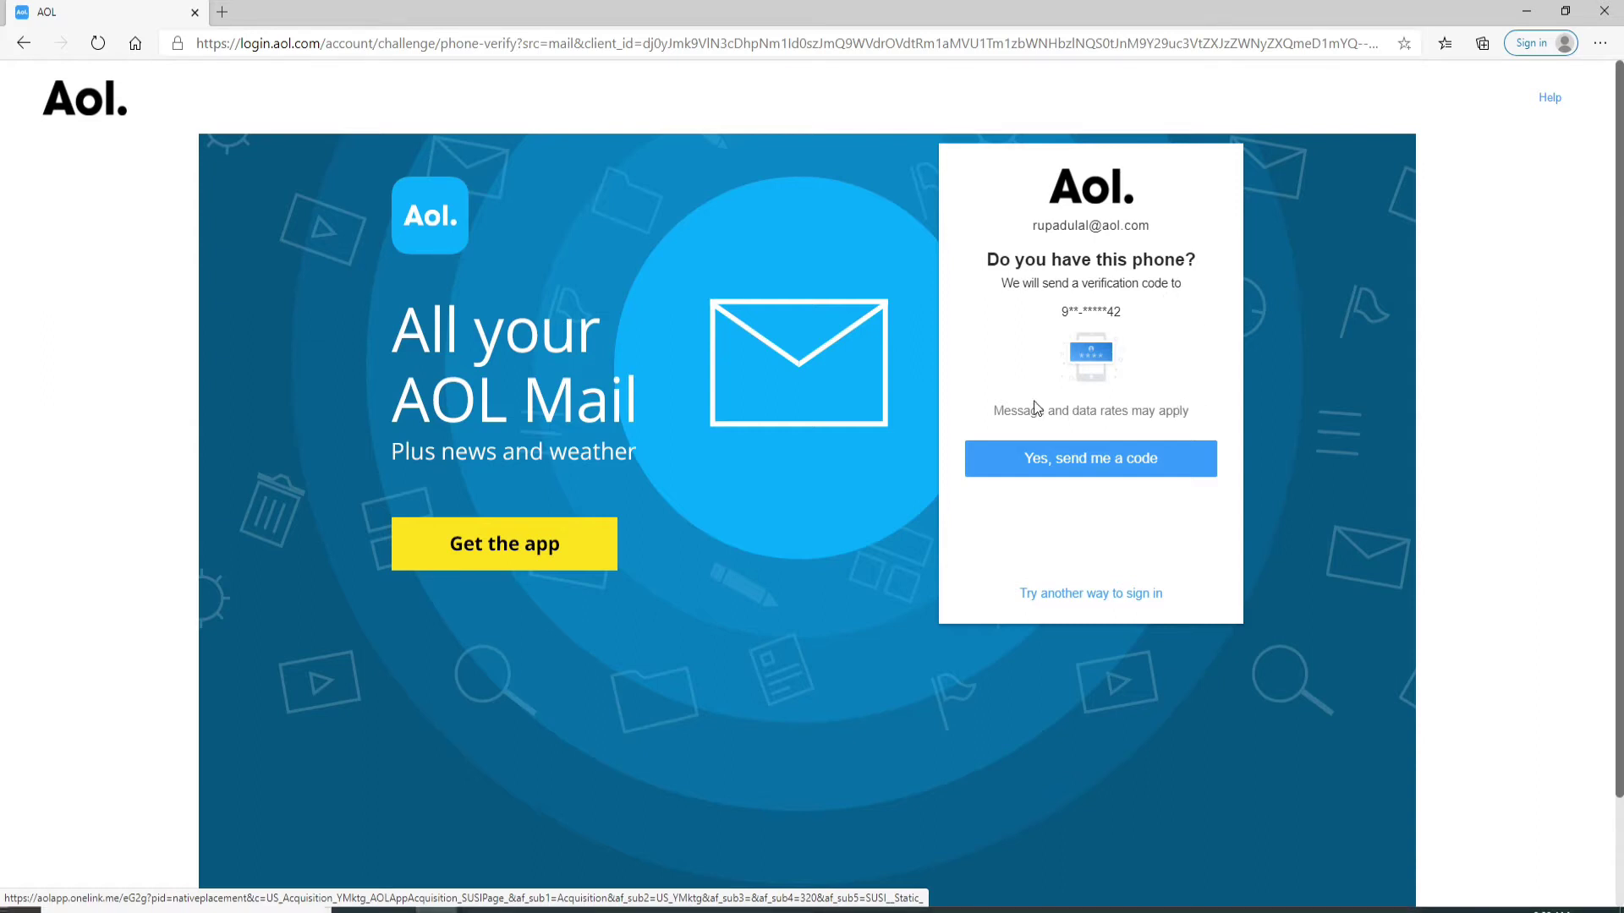
pyautogui.click(1105, 469)
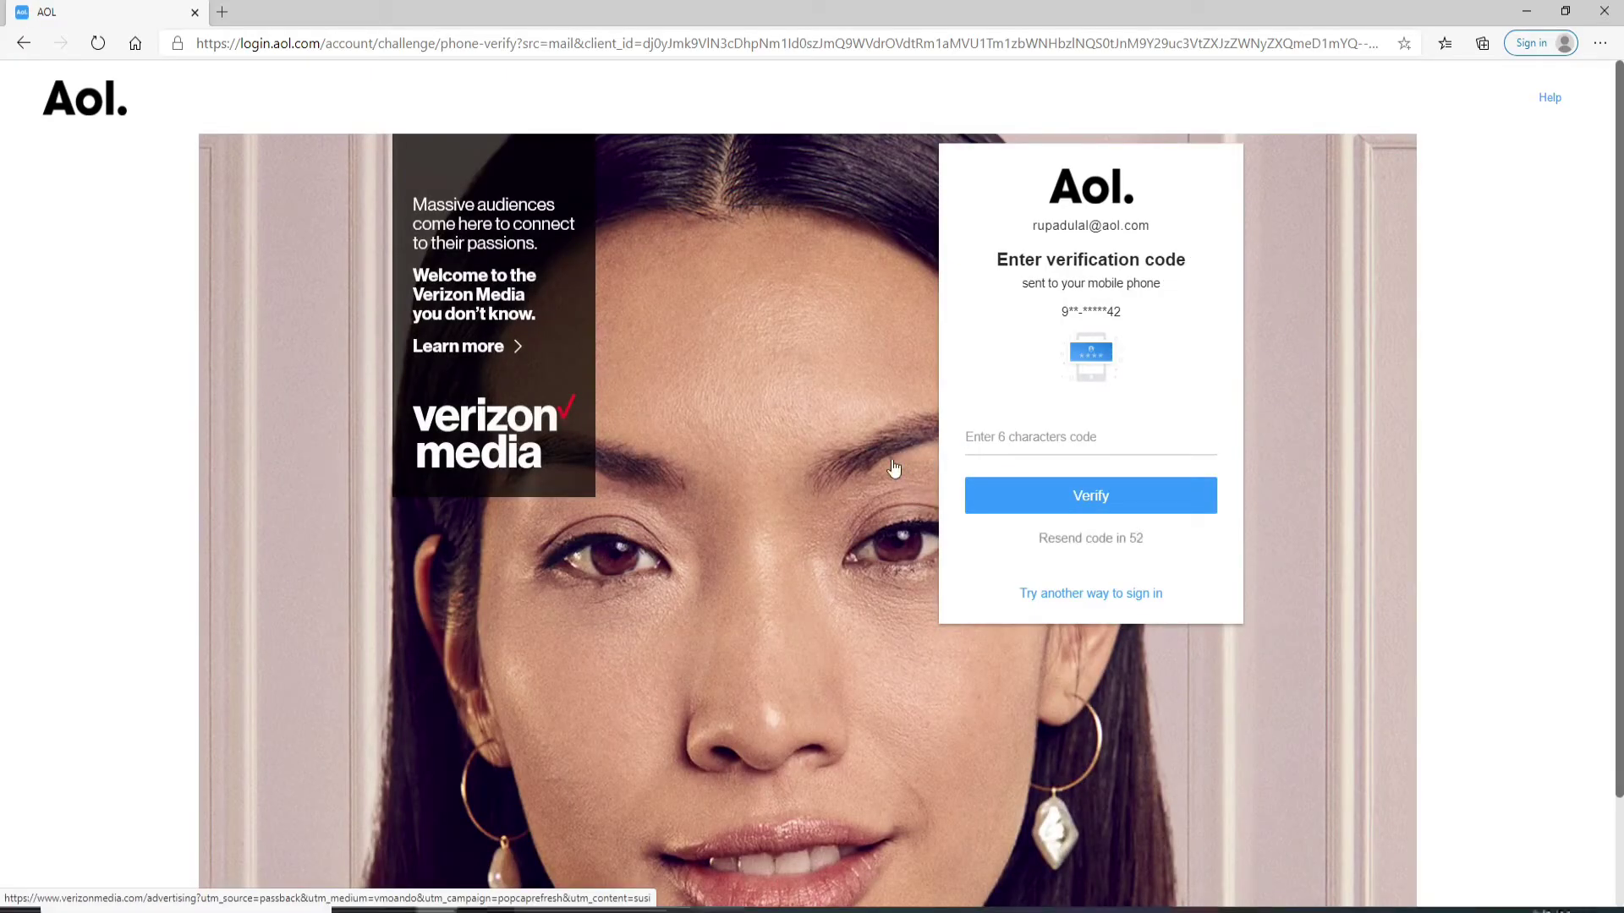
pyautogui.click(1068, 436)
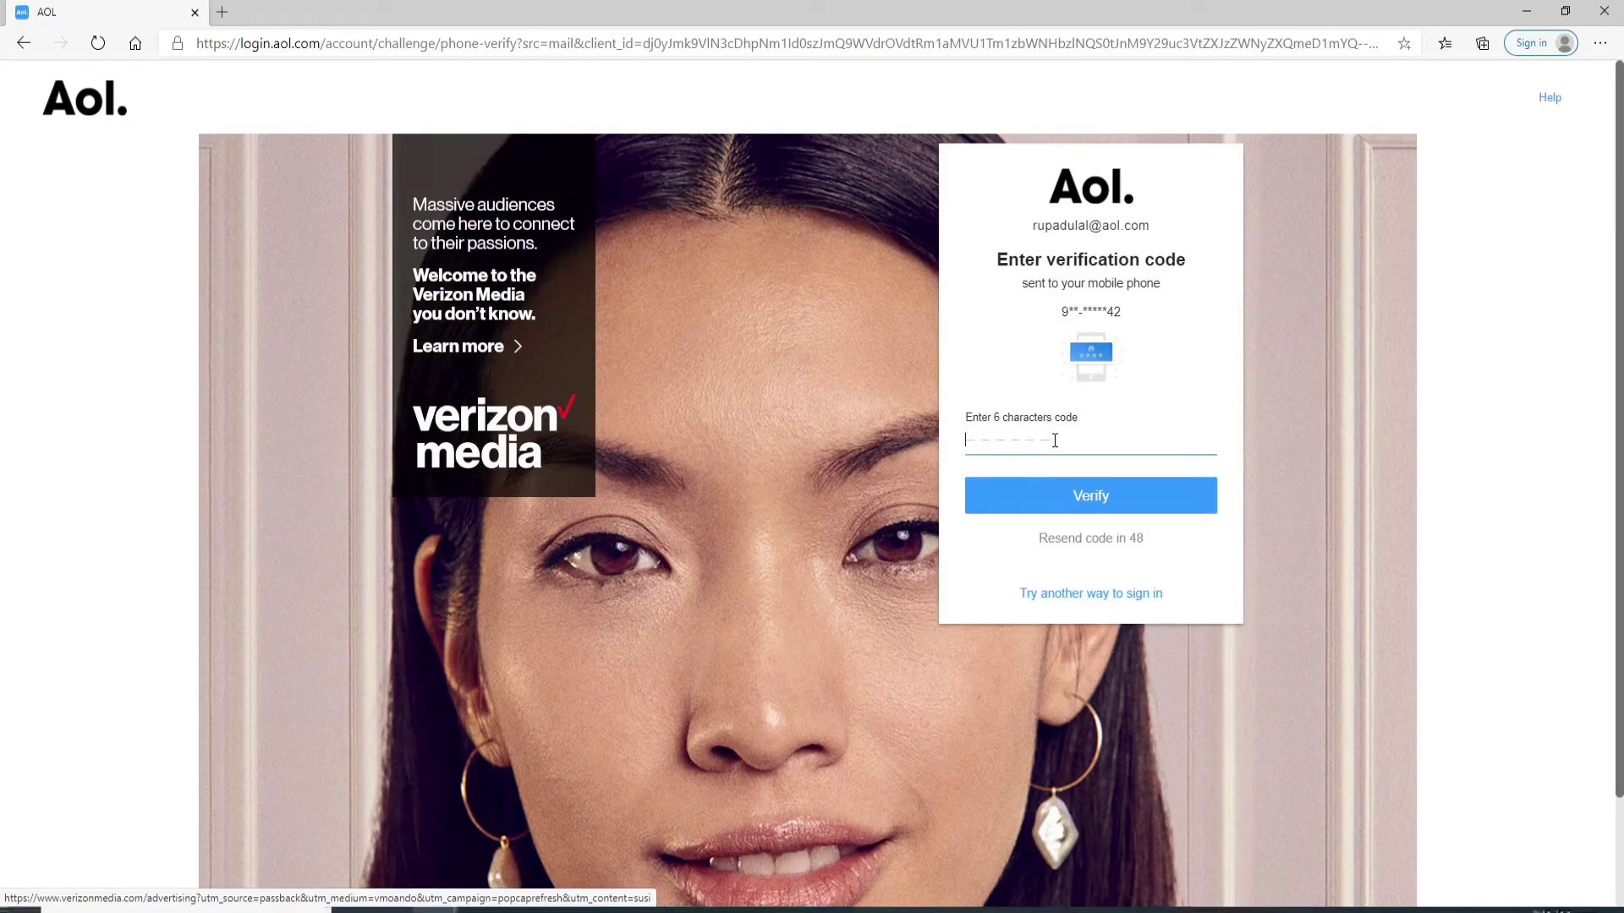
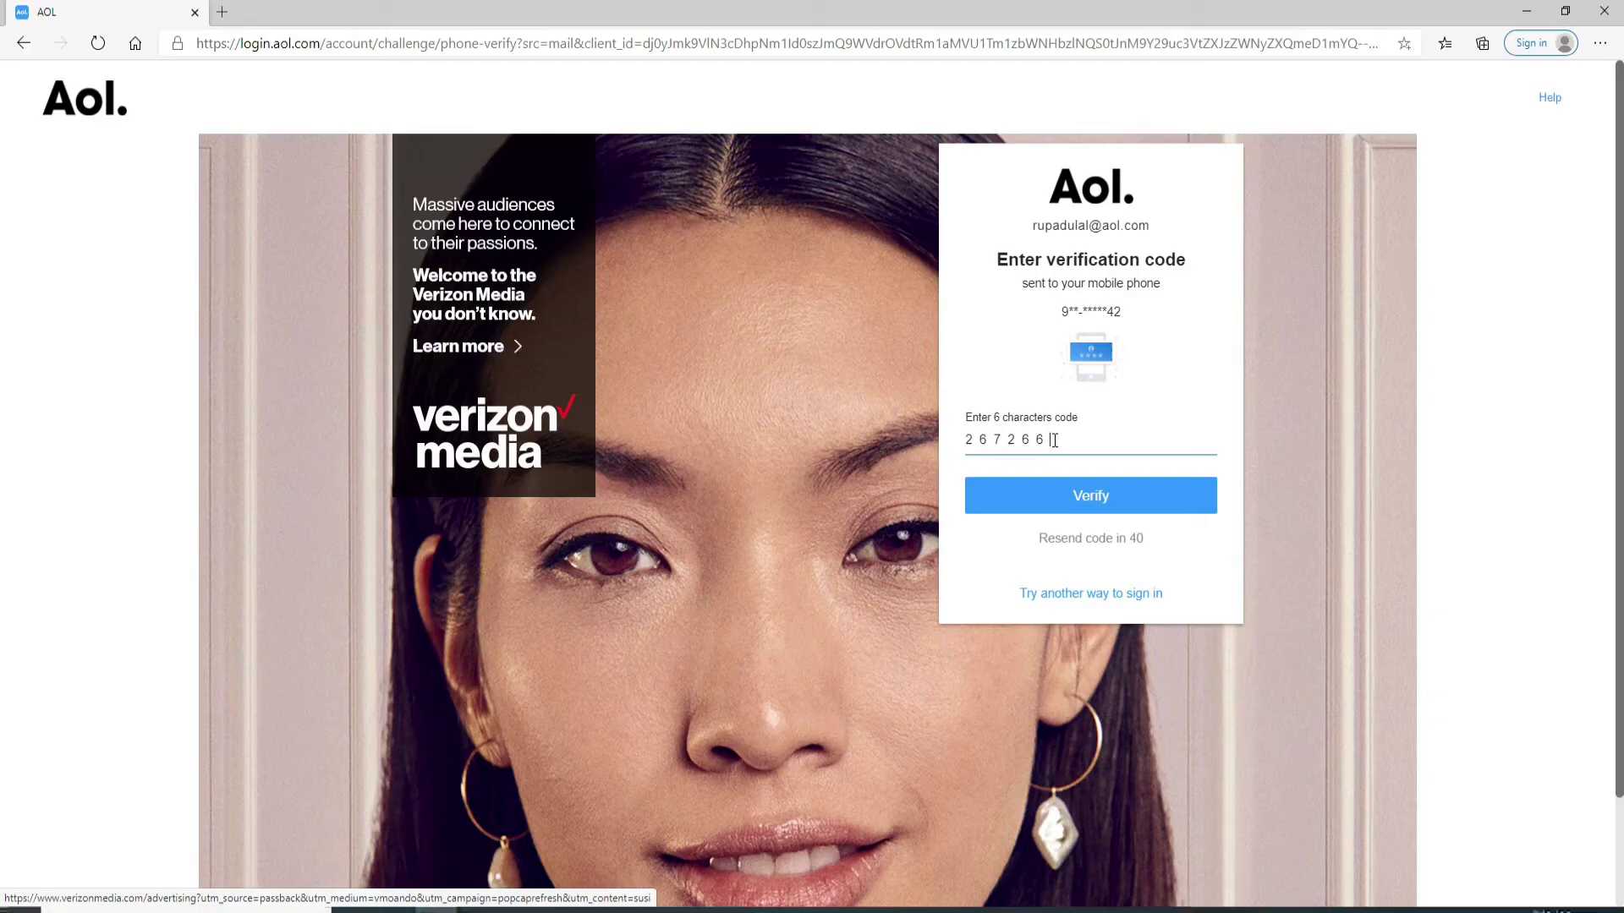
pyautogui.click(1090, 493)
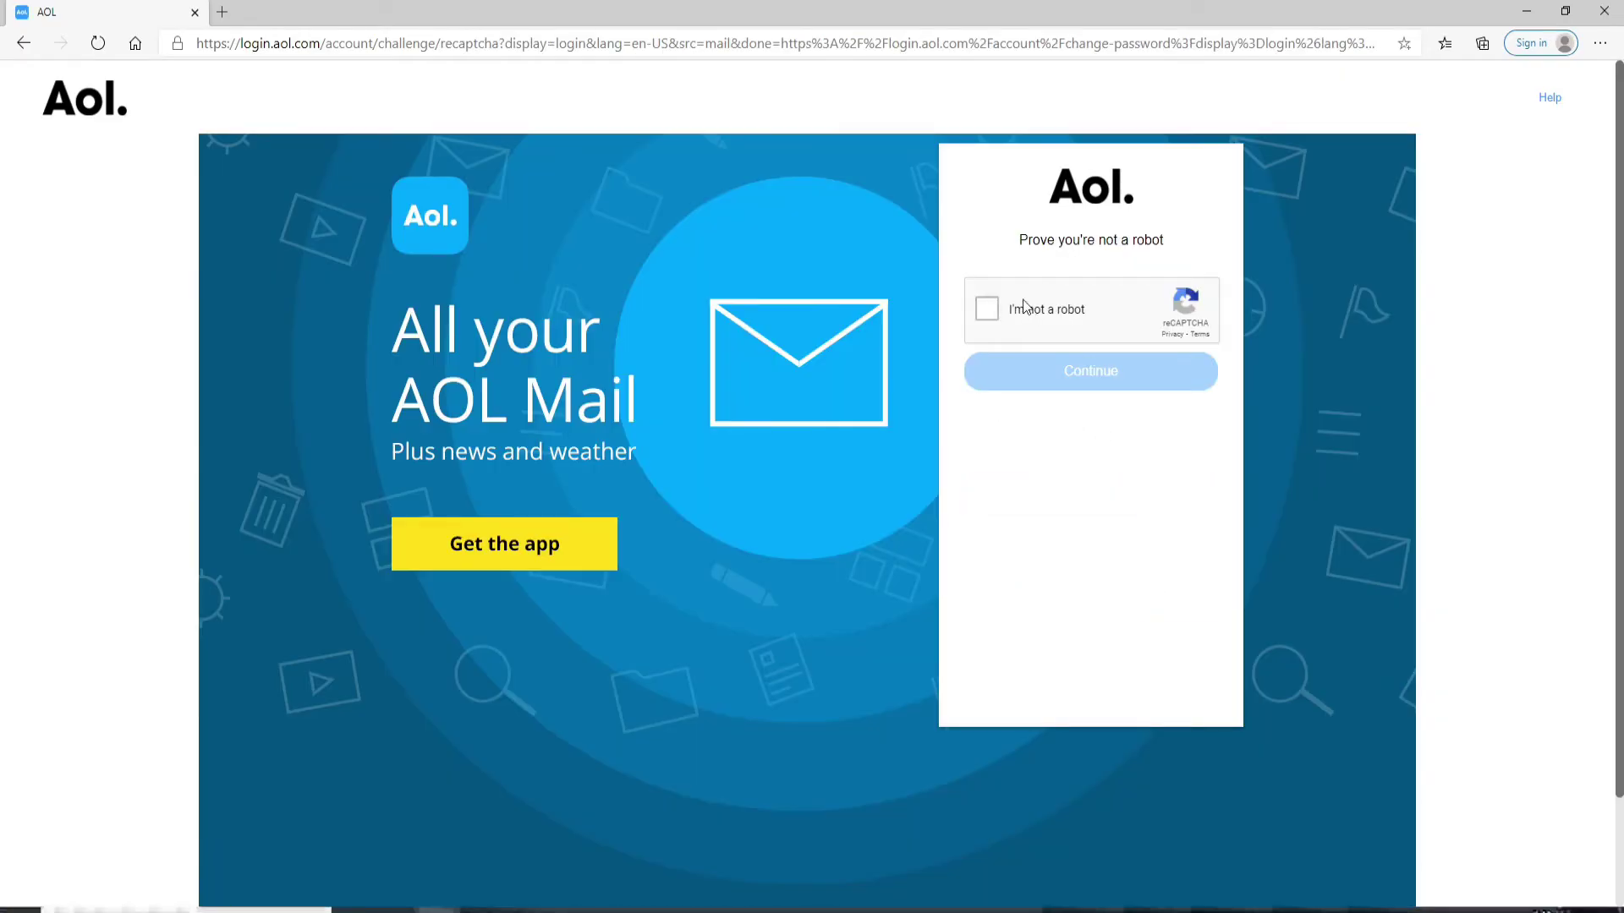
# Tick the reCAPTCHA I'm not a robot checkbox and continue
pyautogui.click(988, 308)
pyautogui.click(1089, 371)
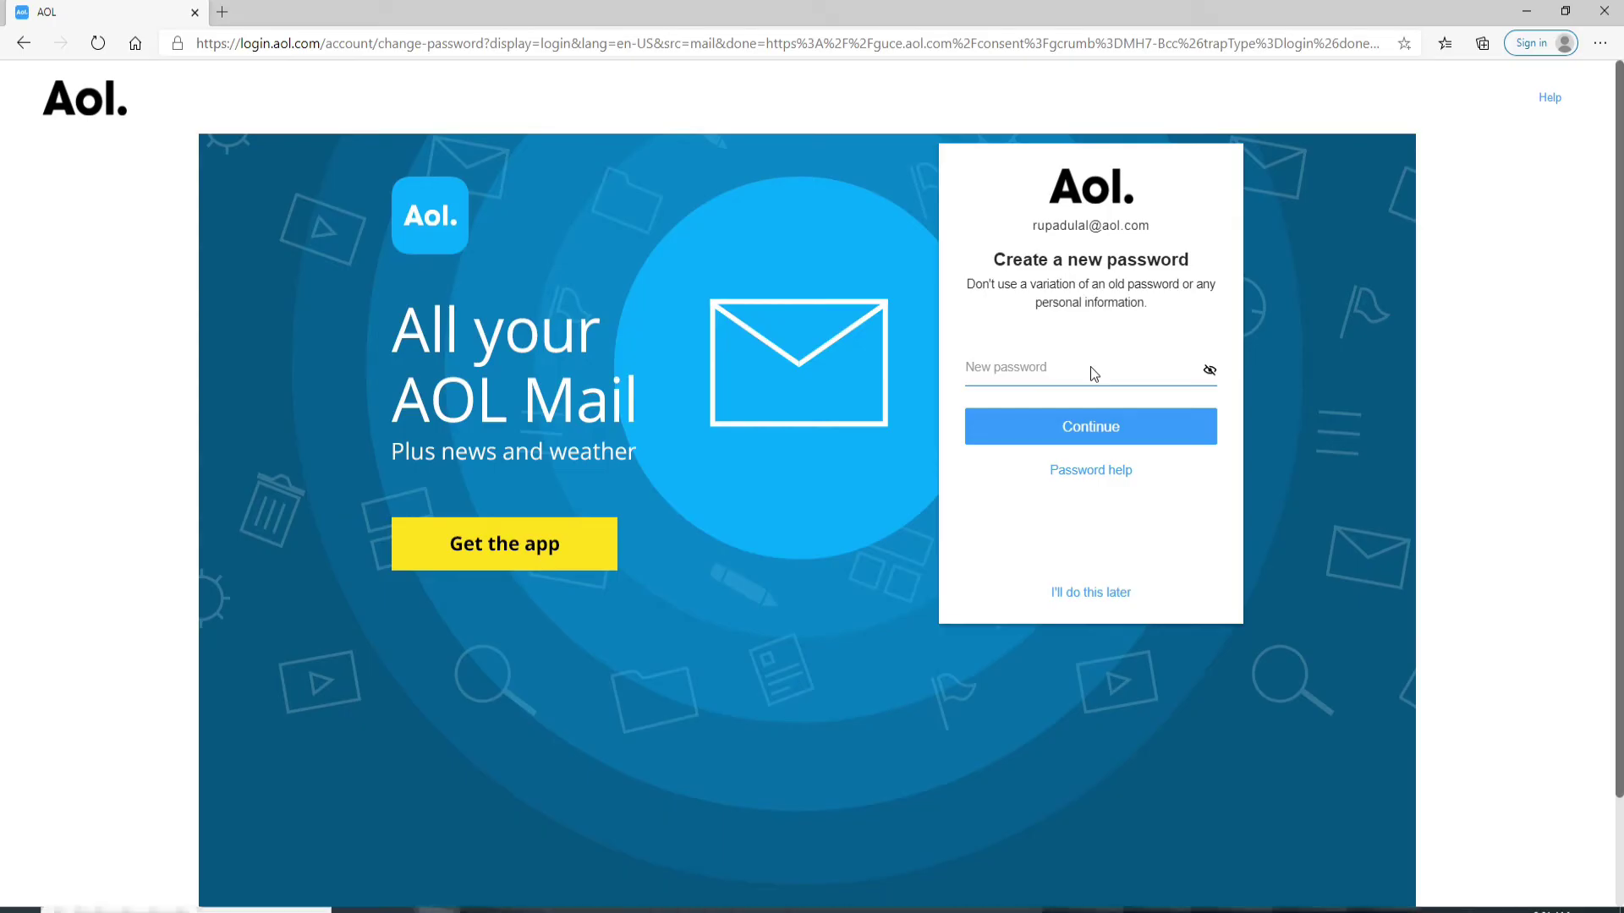
# Enter a strong new password, save it, and continue past the Success screen
pyautogui.click(1090, 367)
pyautogui.write('••••••••••••')
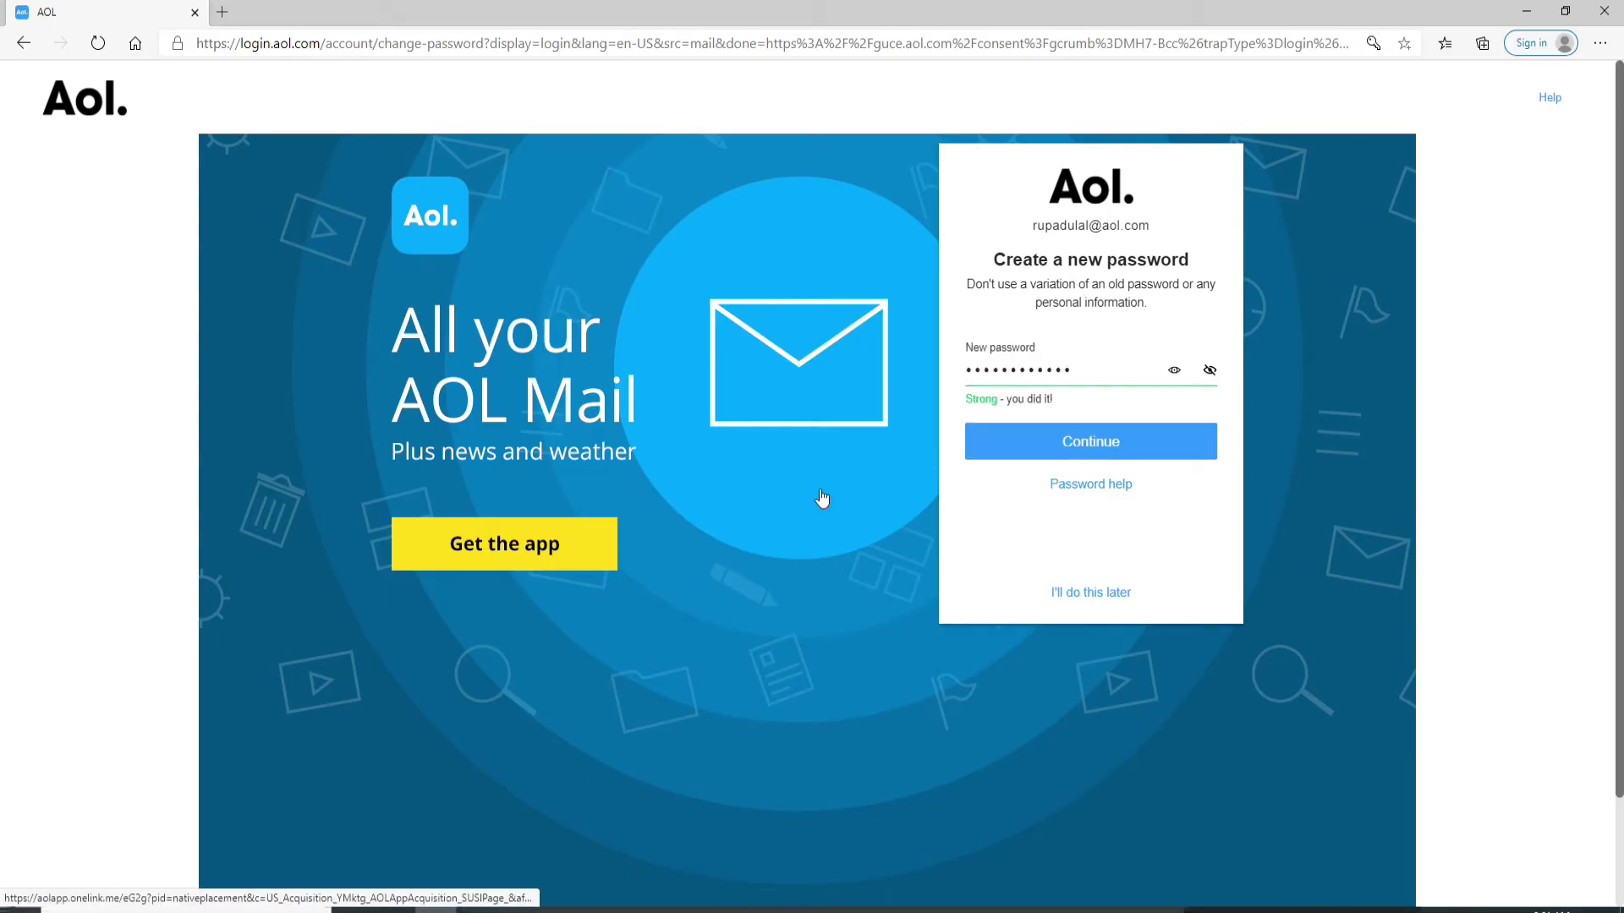
pyautogui.click(1075, 443)
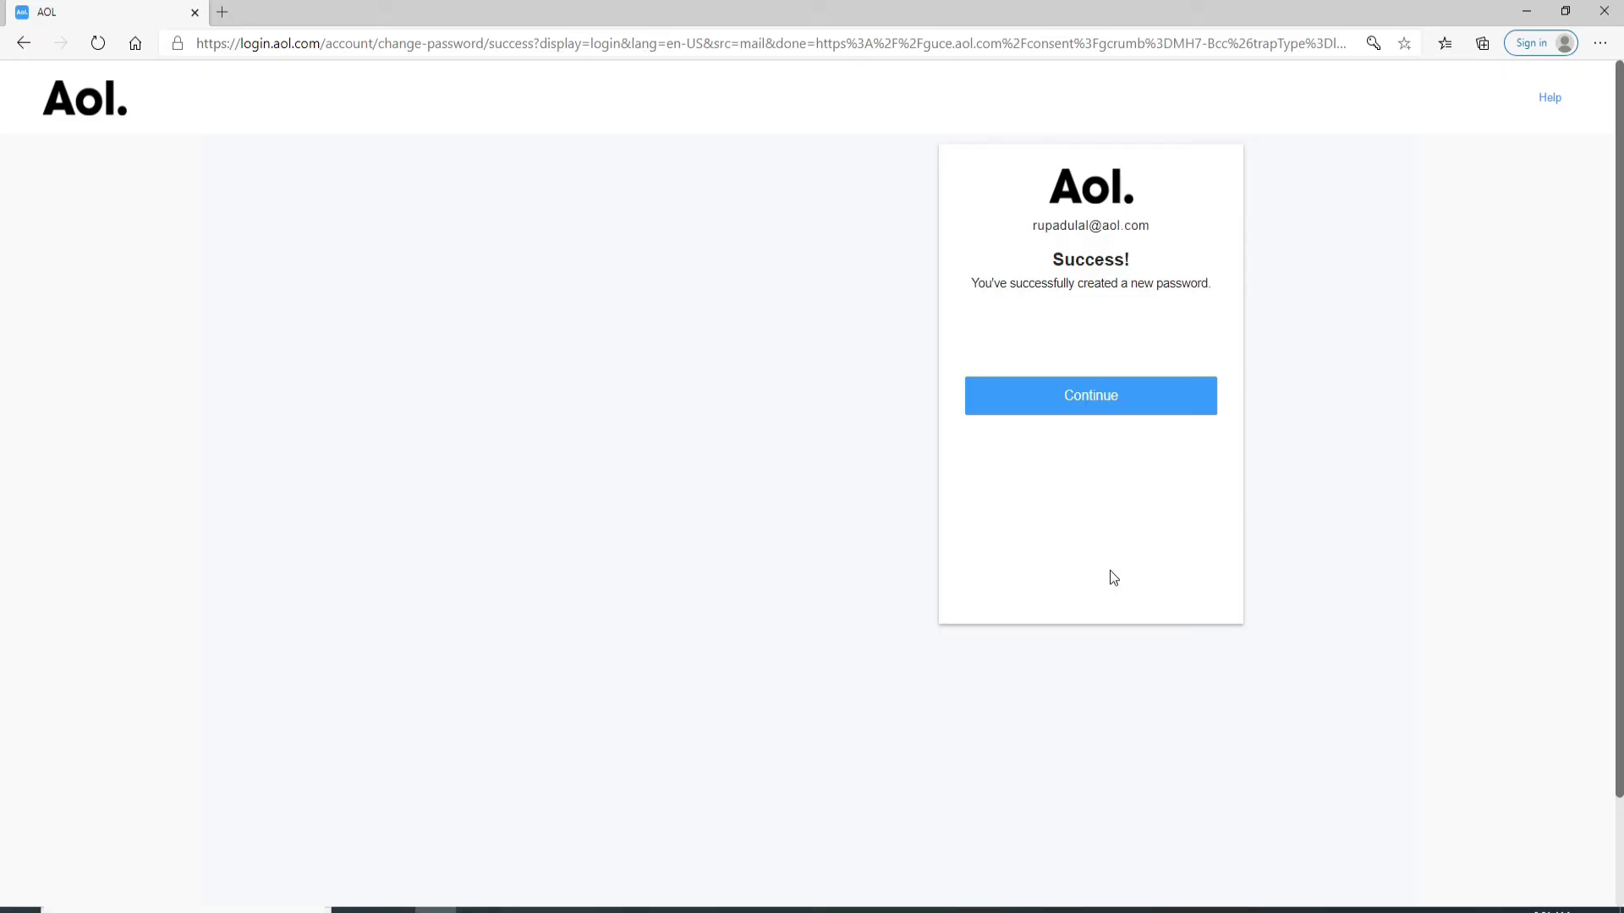
pyautogui.click(1114, 391)
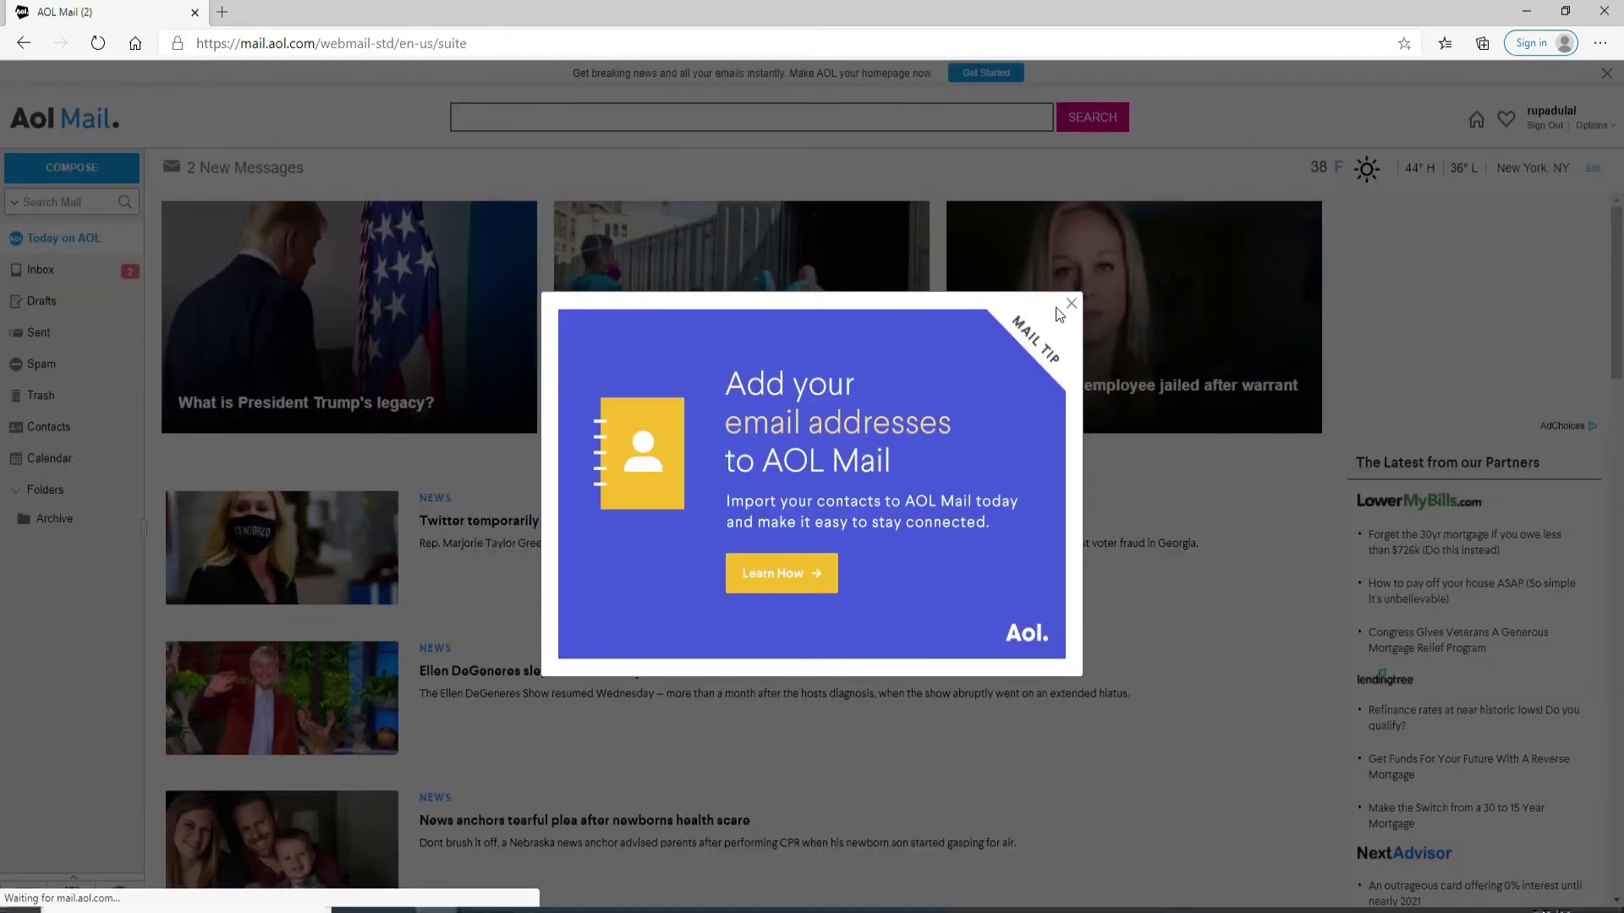
# Close the Mail Tip popup about importing contacts
pyautogui.click(1071, 304)
pyautogui.scroll(-5, 953, 515)
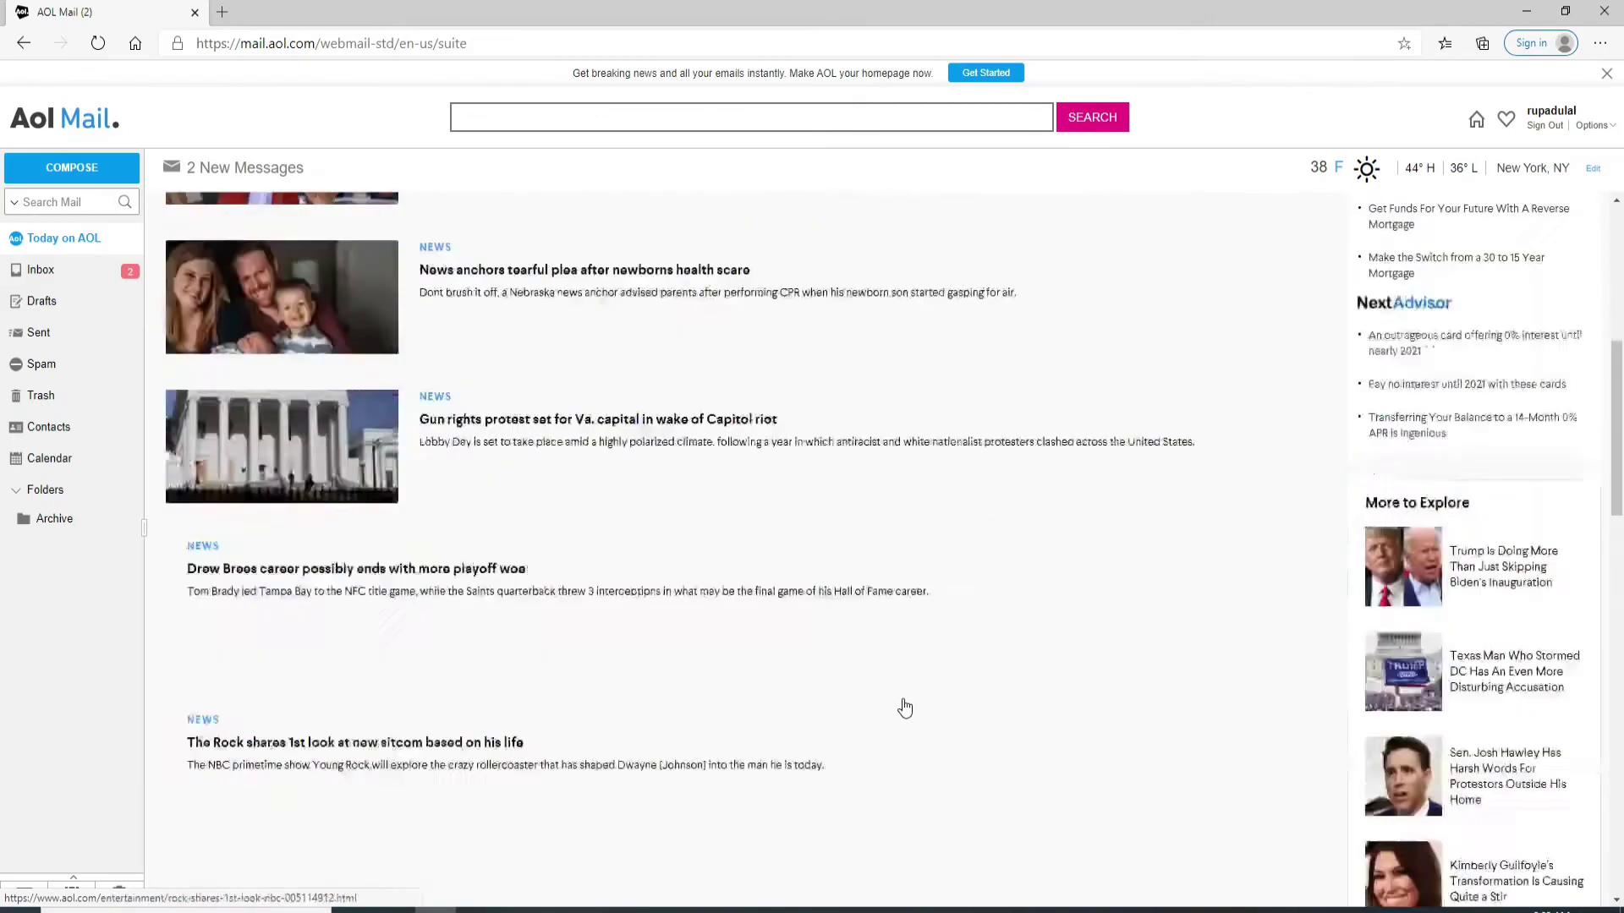
pyautogui.scroll(-3, 905, 706)
pyautogui.scroll(10, 905, 698)
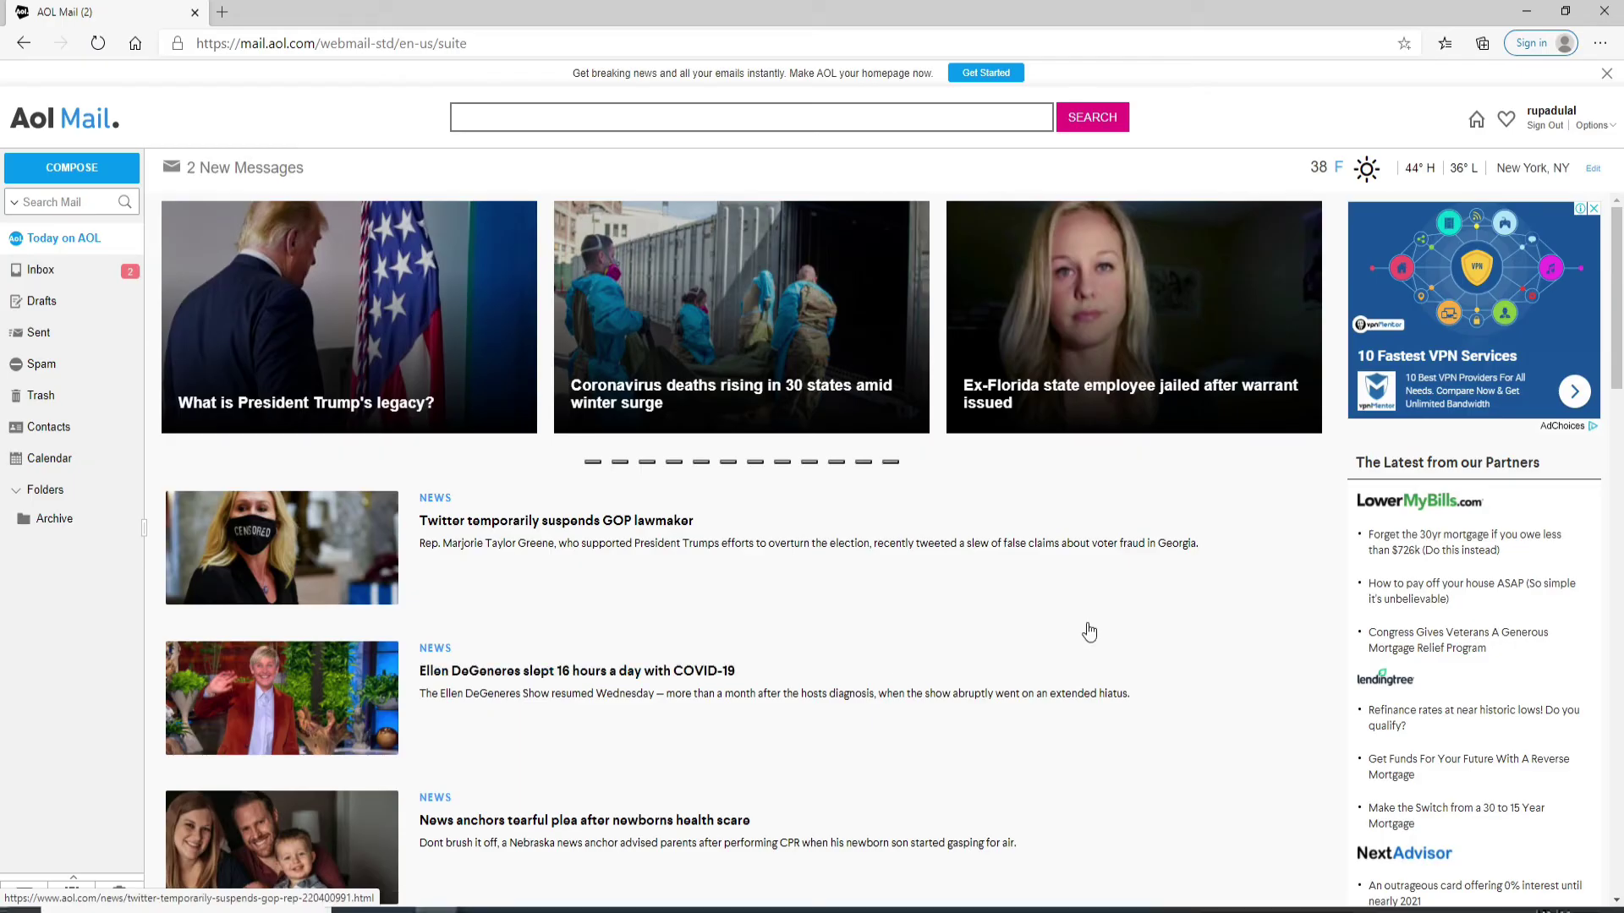
pyautogui.click(1526, 13)
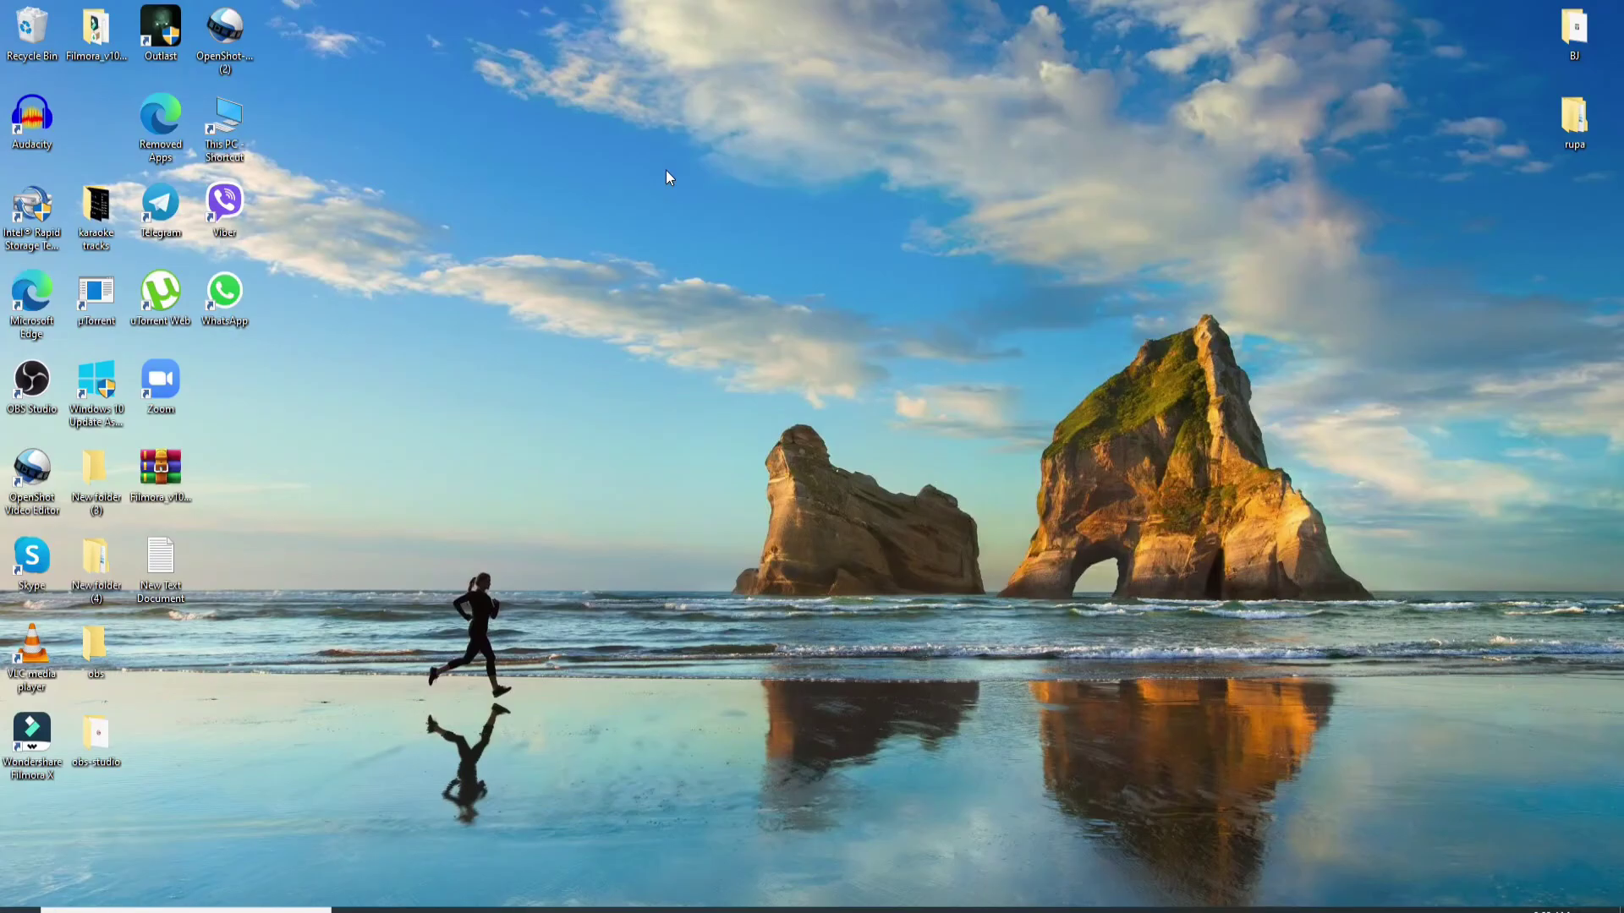